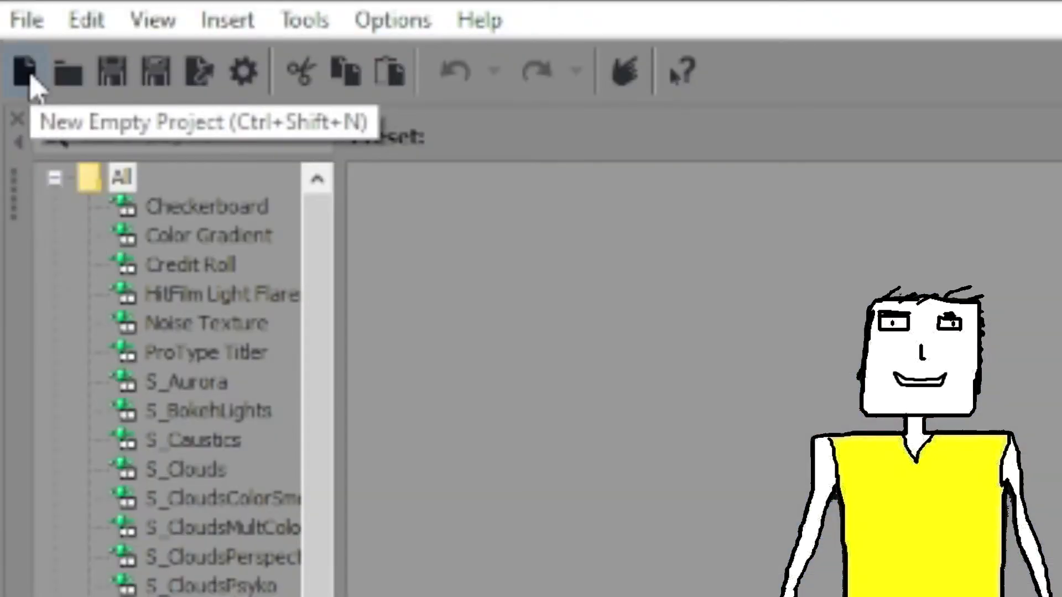
Start a new empty untitled project in VEGAS Pro.
{"action": "left_click", "coordinate": [28, 76]}
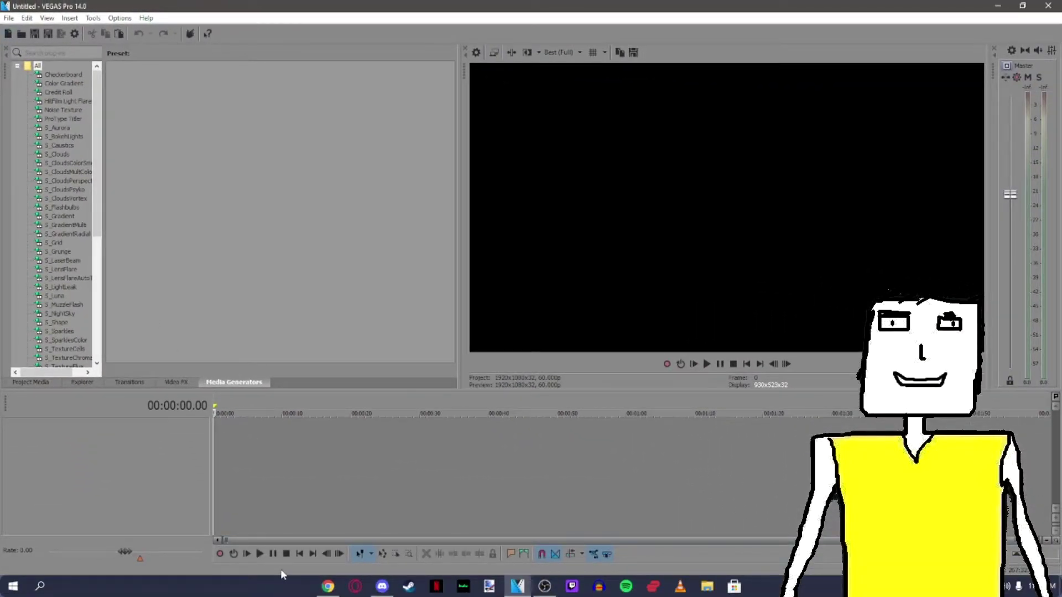
In Chrome, go to the cloudconvert.com MOV to MP4 page and choose a file to convert.
{"action": "left_click", "coordinate": [328, 586]}
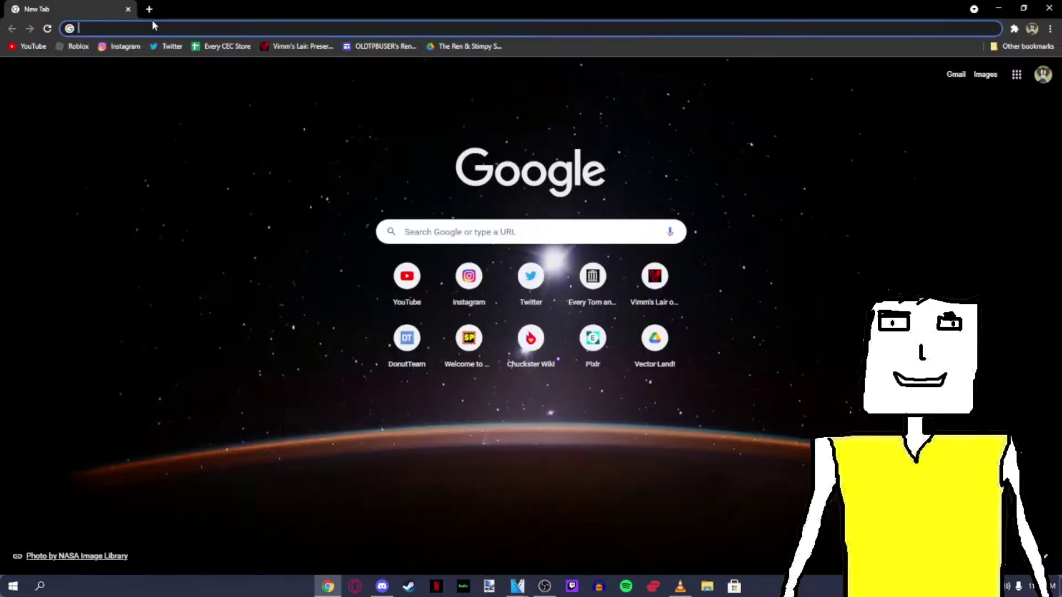
{"action": "type", "text": "cloudconvert.com/mov-to-mp4"}
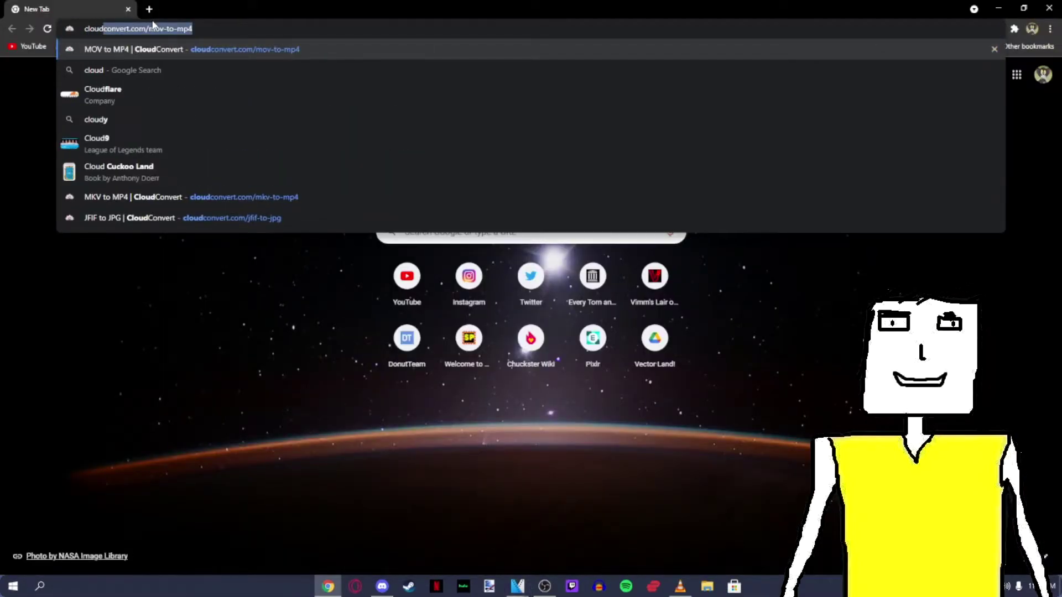
{"action": "left_click", "coordinate": [119, 50]}
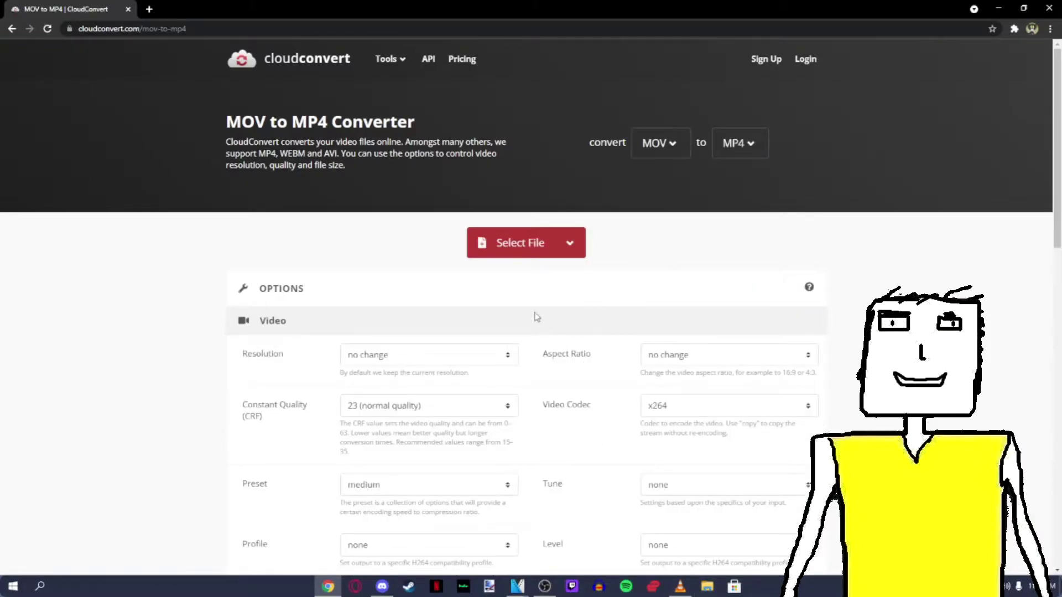
{"action": "left_click", "coordinate": [514, 243]}
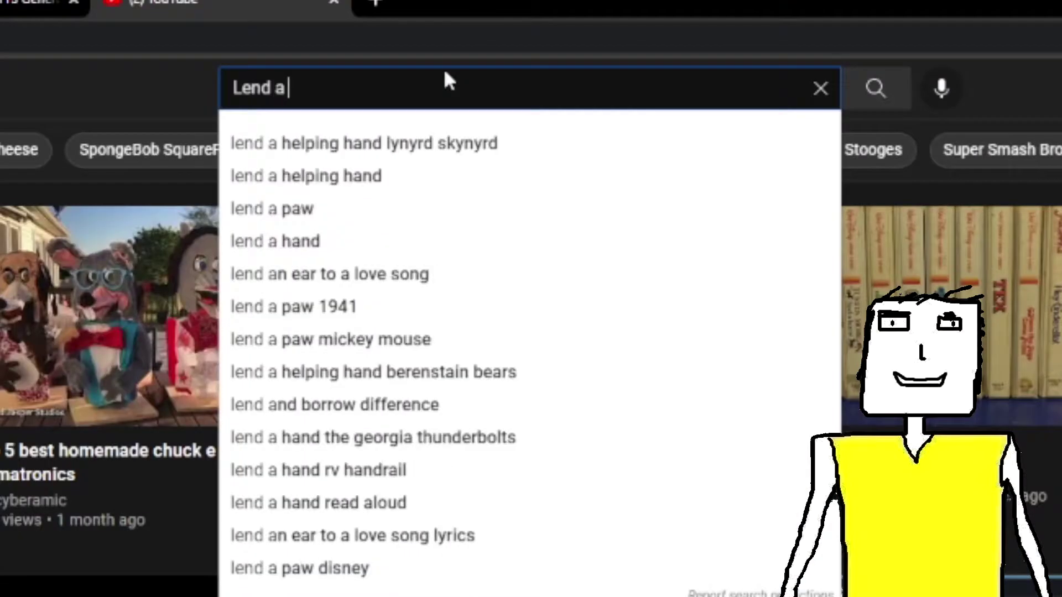
Copy the Lend a Helping Hand video's share link and paste it into the ytmp3 URL field.
{"action": "type", "text": "help"}
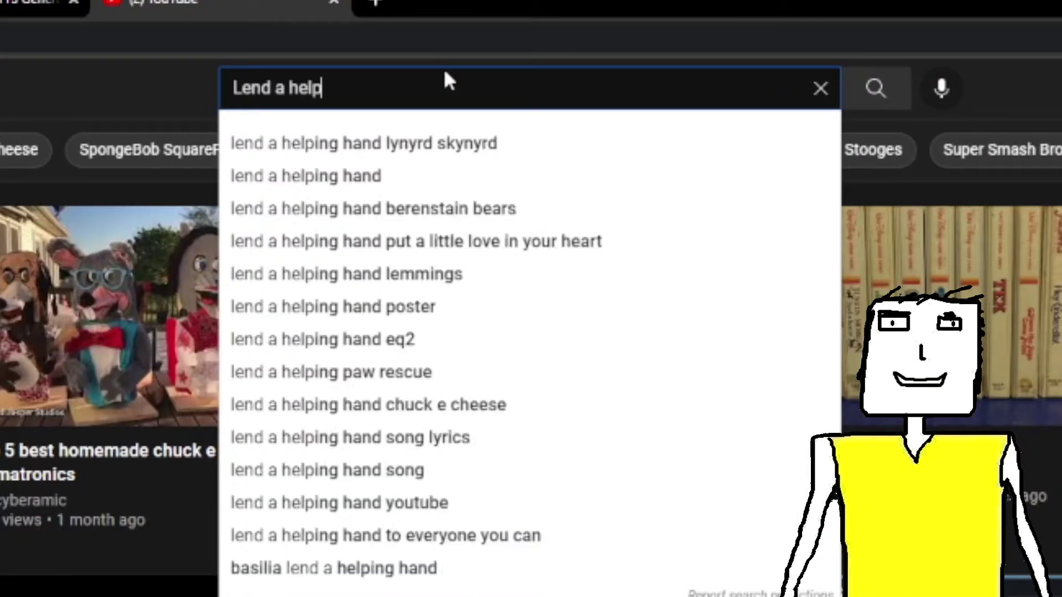
{"action": "type", "text": "ing hand Chuck E. Cheese"}
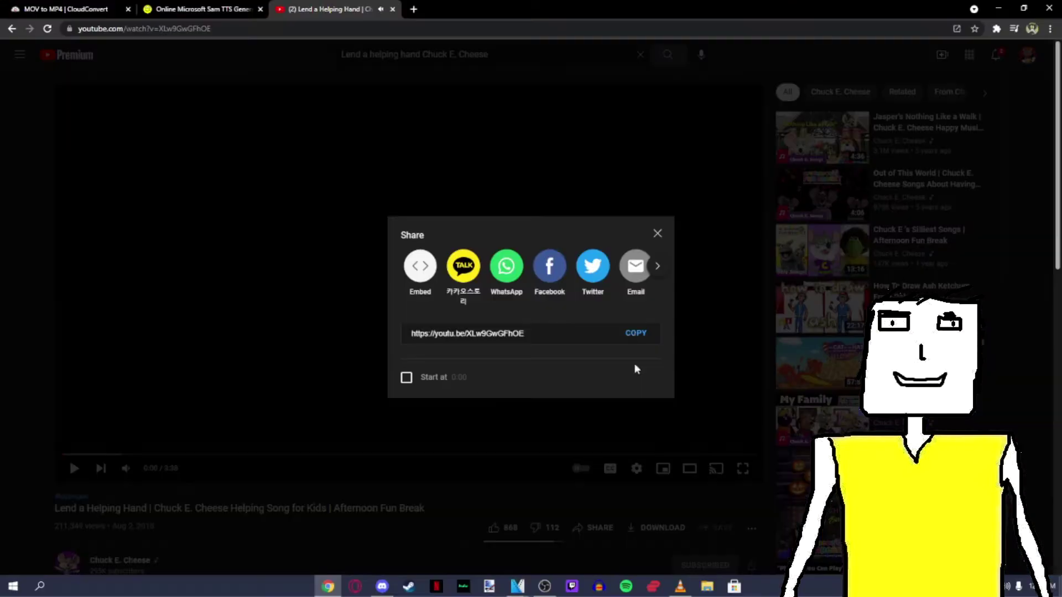
{"action": "left_click", "coordinate": [634, 334]}
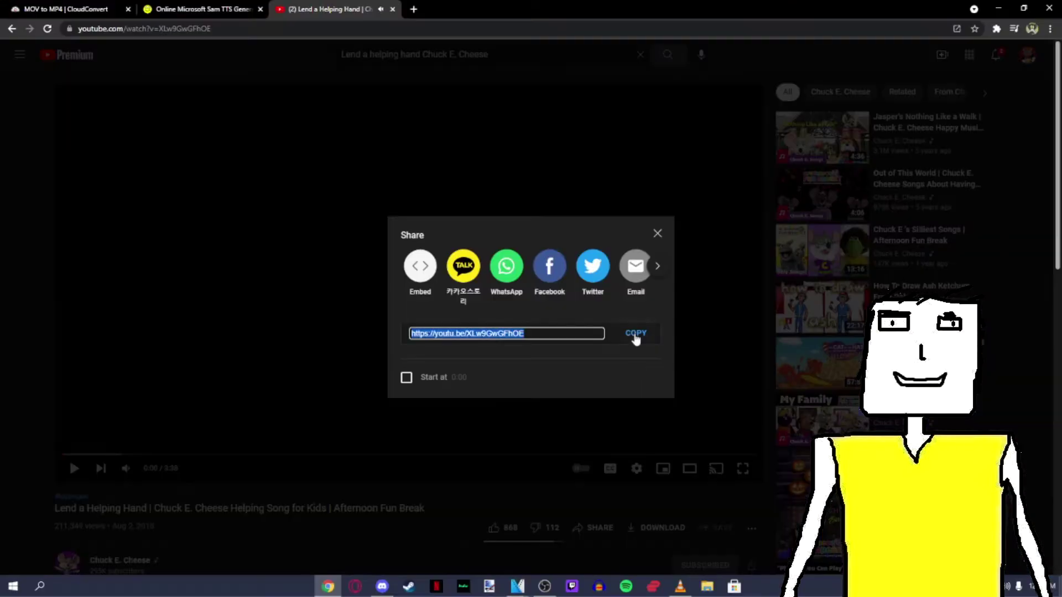
{"action": "left_click", "coordinate": [656, 236]}
{"action": "right_click", "coordinate": [398, 166]}
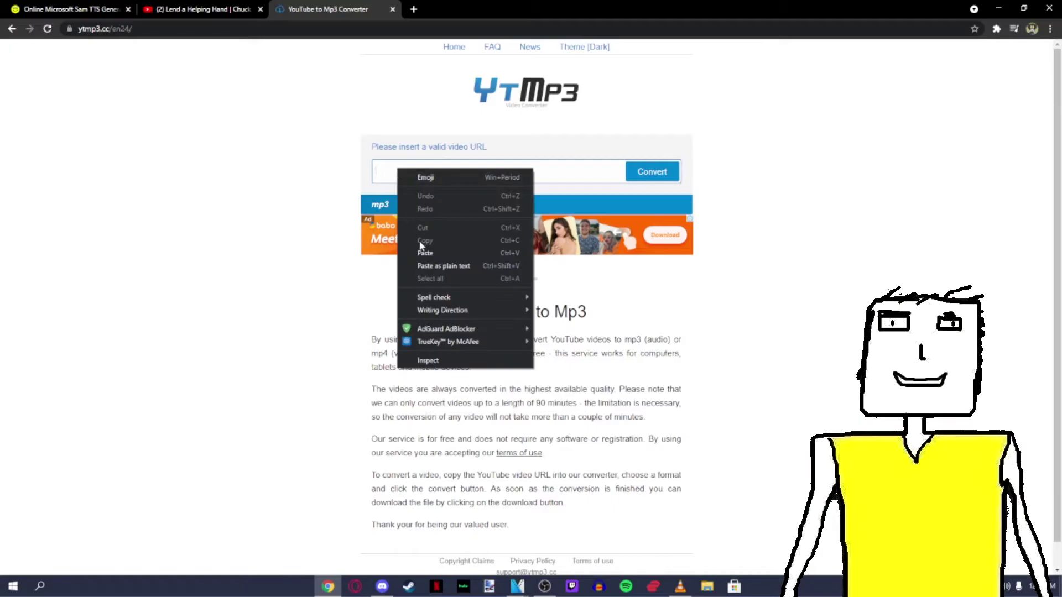
{"action": "left_click", "coordinate": [425, 254]}
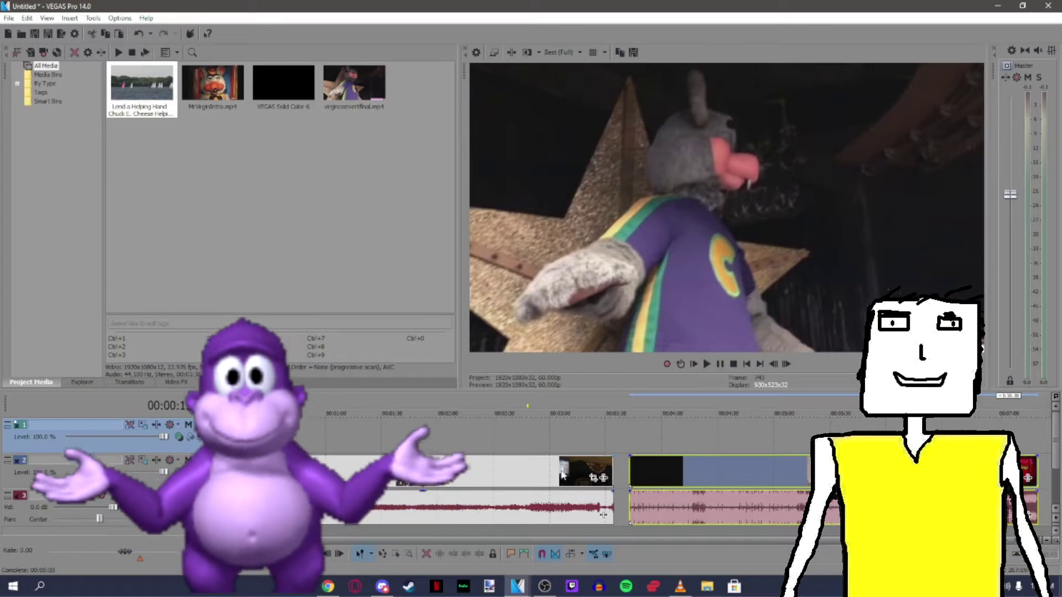
Cut the audio event and the black event on track 2 from the timeline.
{"action": "left_click", "coordinate": [294, 511]}
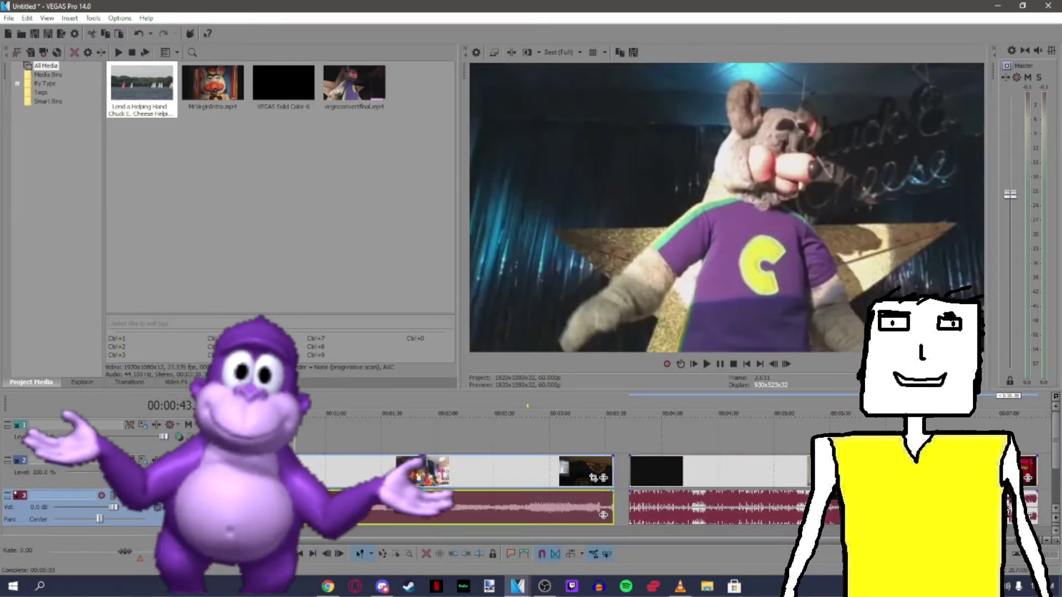
{"action": "right_click", "coordinate": [302, 506]}
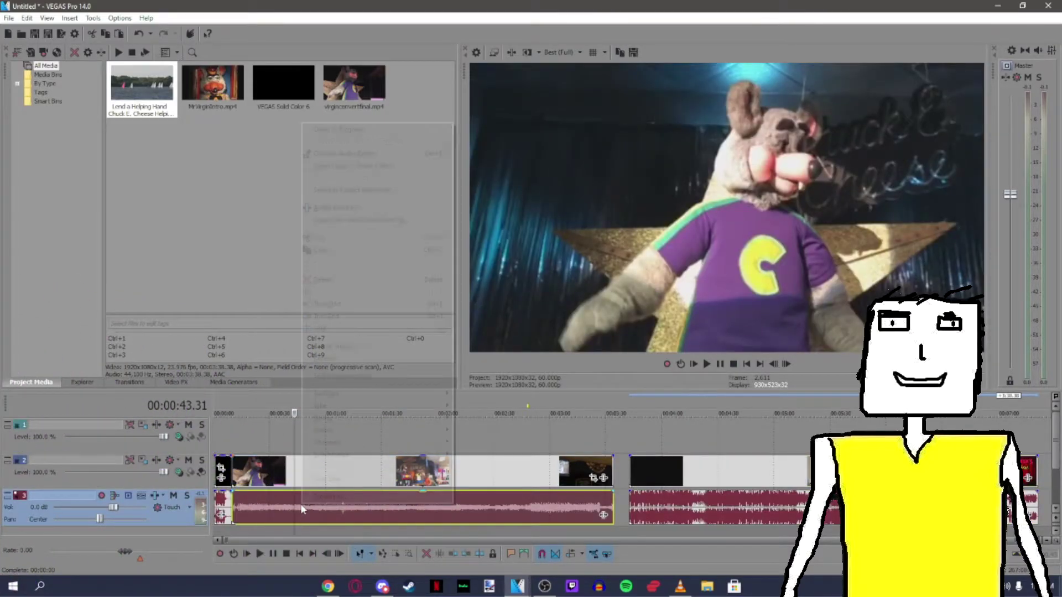
{"action": "left_click", "coordinate": [354, 237]}
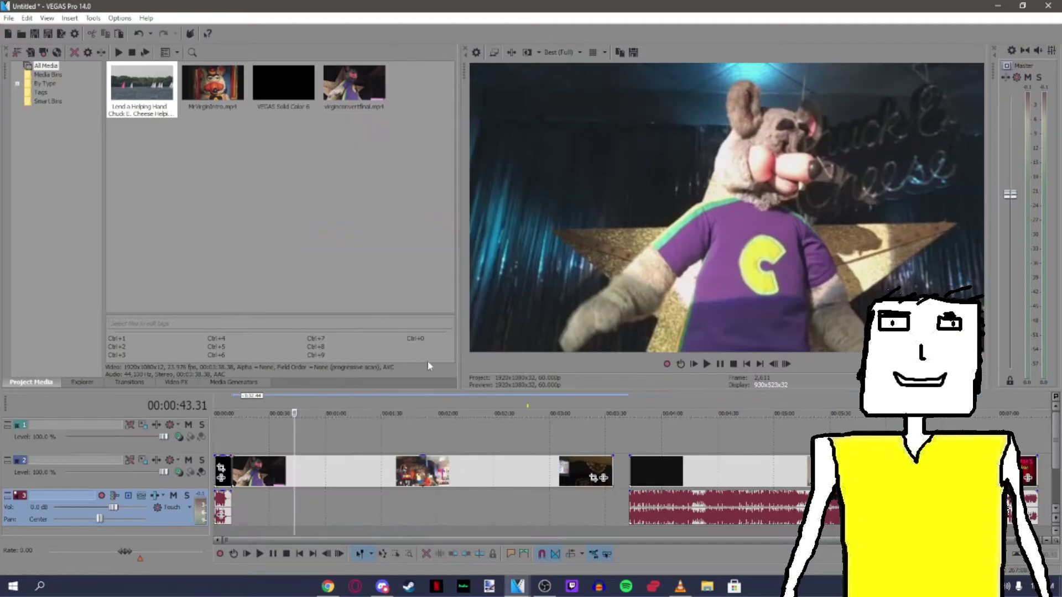
{"action": "left_click", "coordinate": [661, 413]}
{"action": "left_click", "coordinate": [643, 468]}
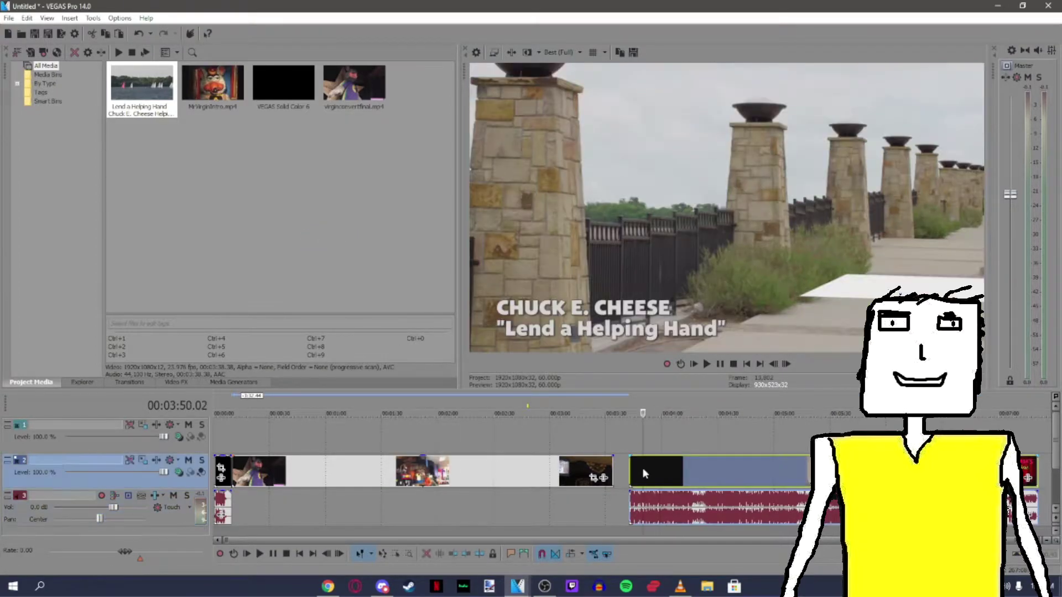
{"action": "right_click", "coordinate": [656, 471]}
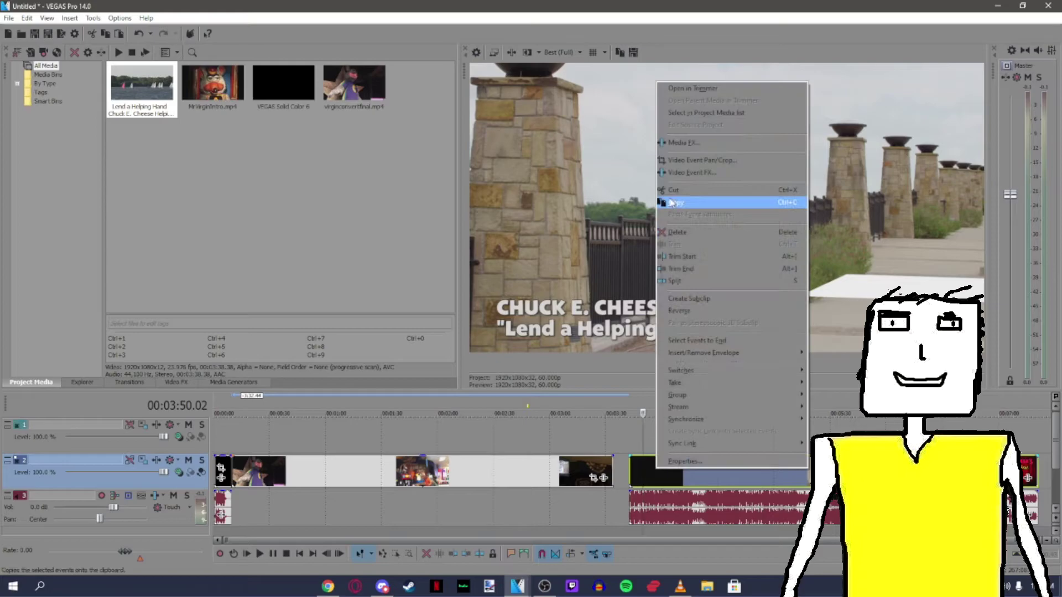
{"action": "left_click", "coordinate": [672, 194]}
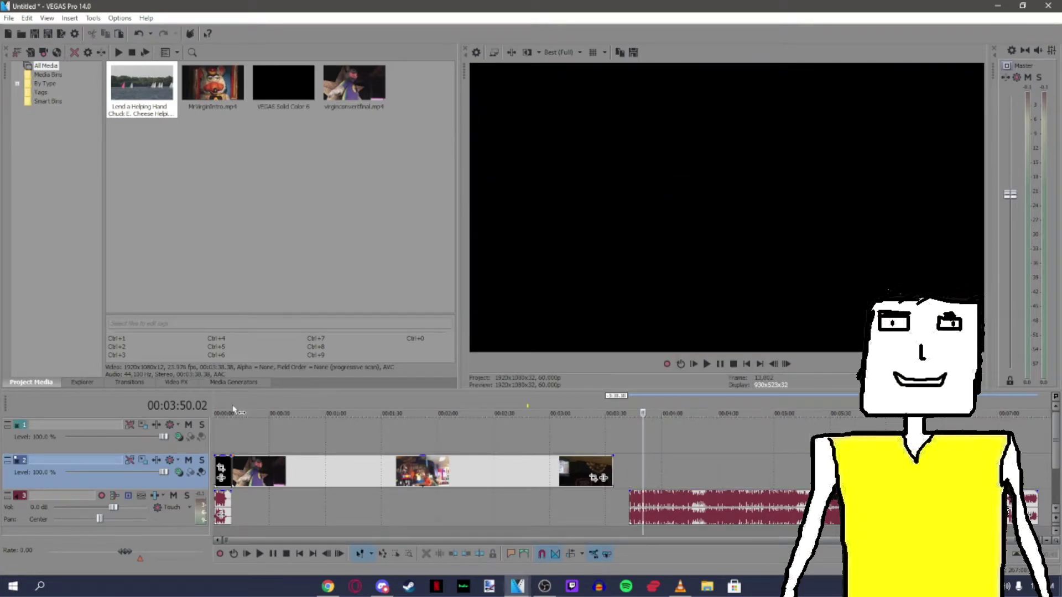
Play back the edit from near the start through the red outro, then open Render As.
{"action": "left_click", "coordinate": [233, 412]}
{"action": "key", "text": "space"}
{"action": "scroll", "coordinate": [317, 403], "scroll_direction": "up", "scroll_amount": 2}
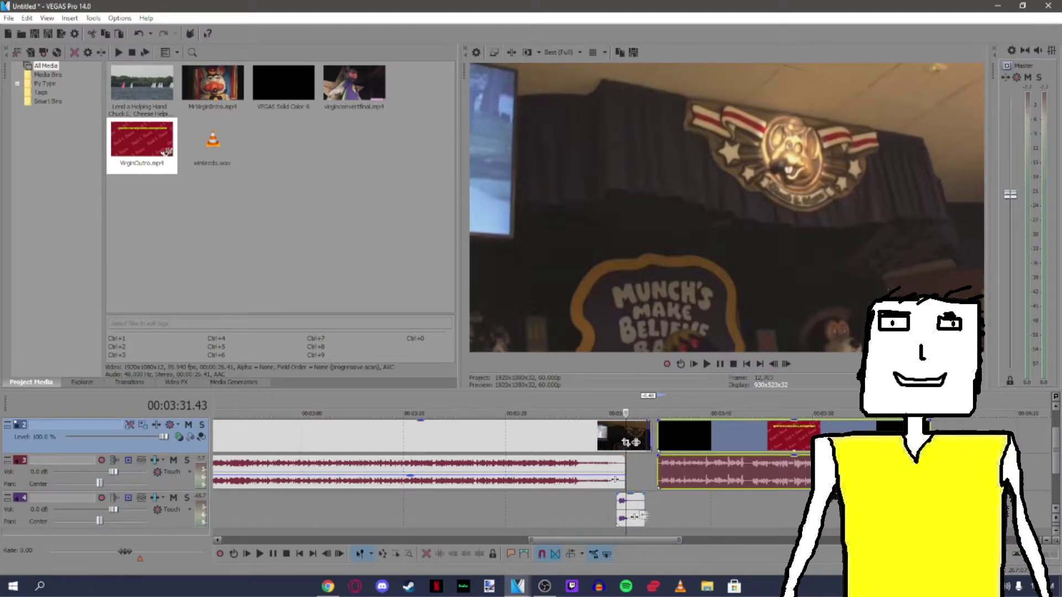
{"action": "left_click", "coordinate": [695, 406]}
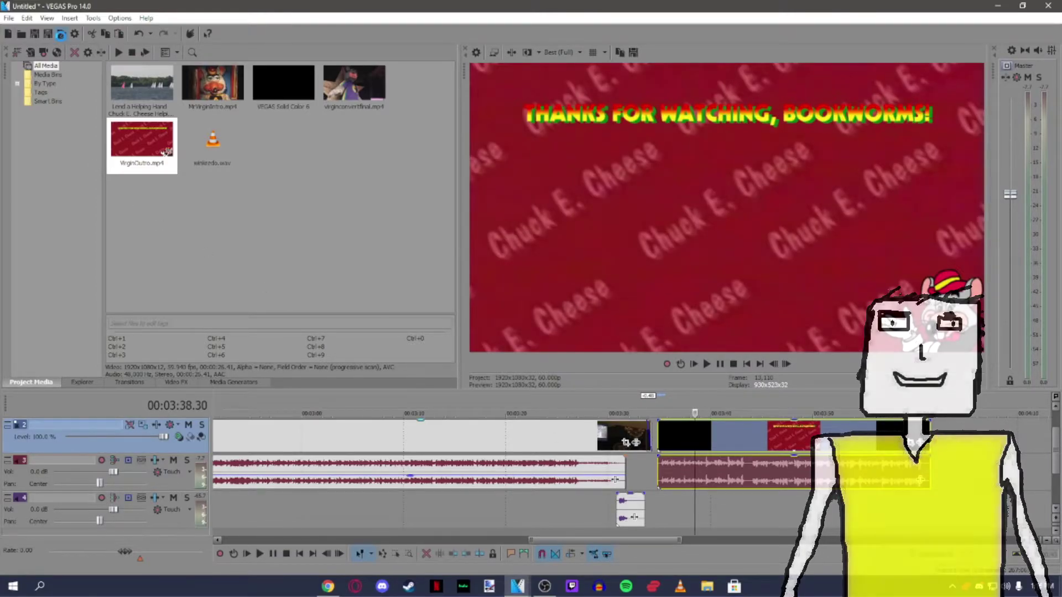
{"action": "left_click", "coordinate": [61, 35]}
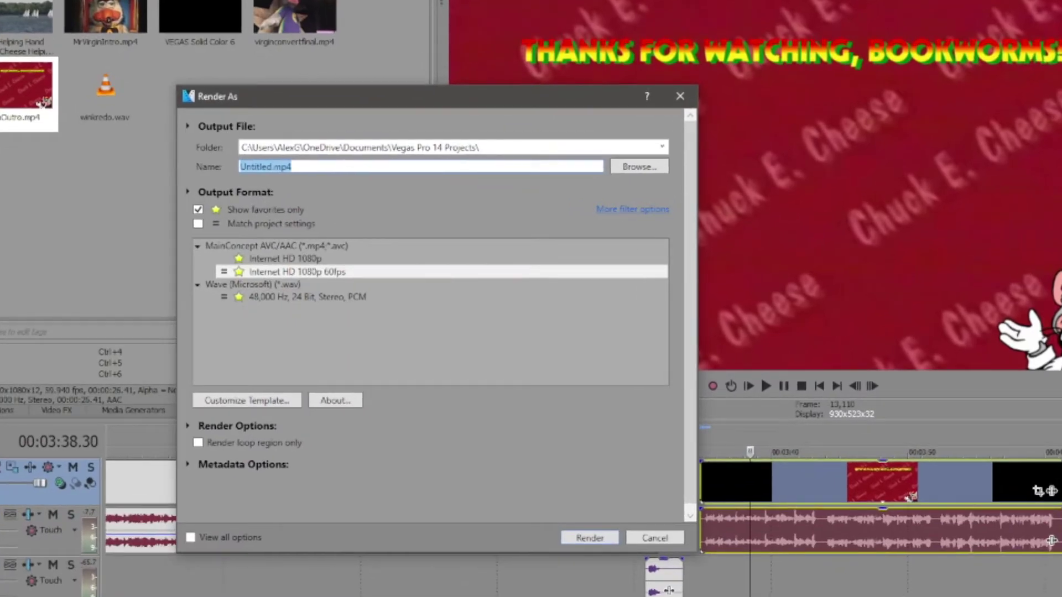
Render the project to ok.mp4 with the Internet HD 1080p 60fps template.
{"action": "left_click", "coordinate": [308, 276]}
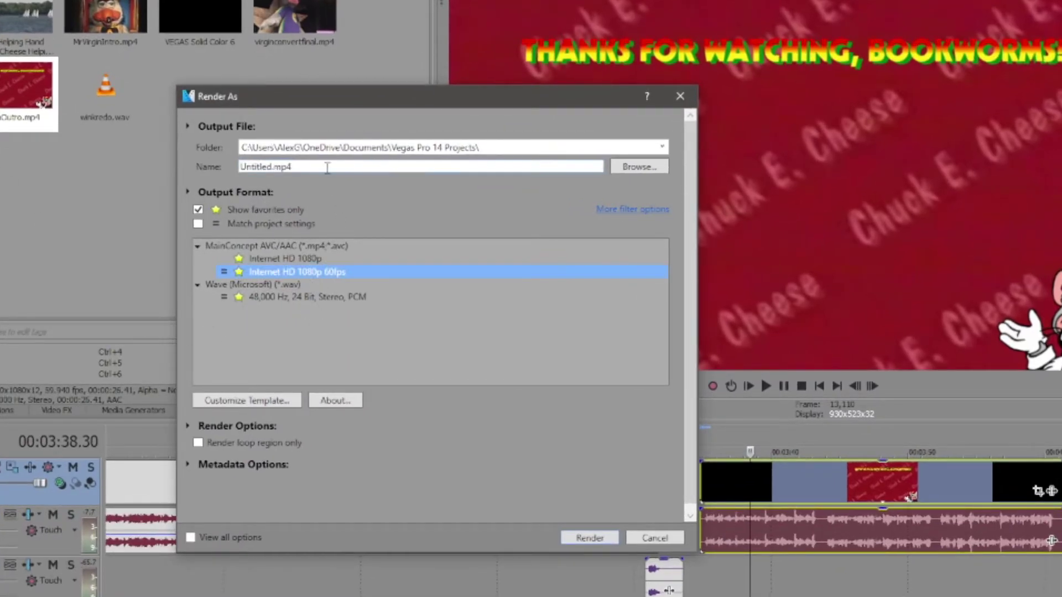
{"action": "left_click_drag", "start_coordinate": [328, 168], "coordinate": [242, 188]}
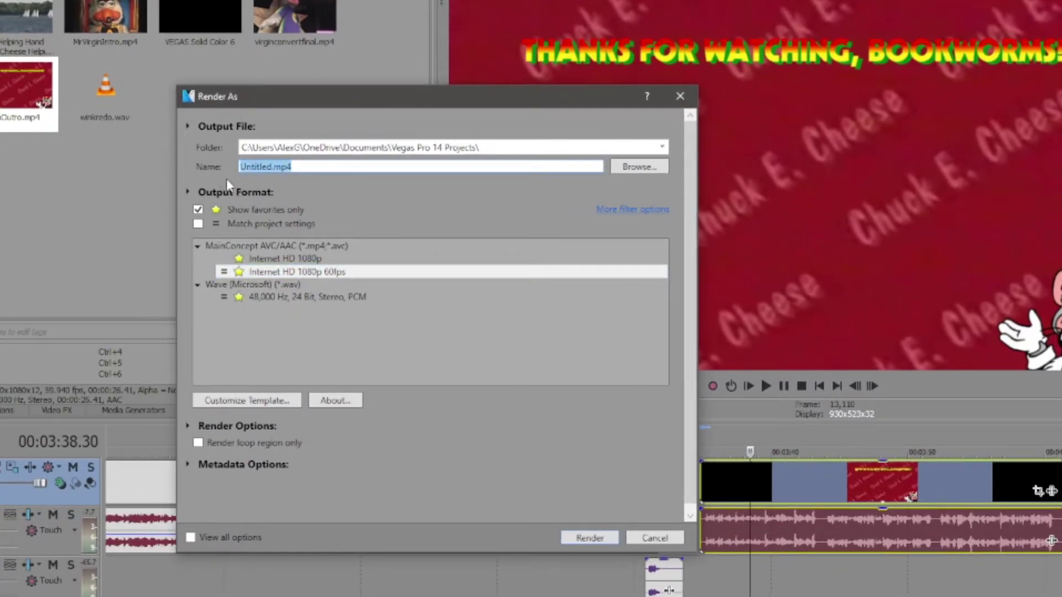
{"action": "type", "text": "ok"}
{"action": "left_click", "coordinate": [587, 538]}
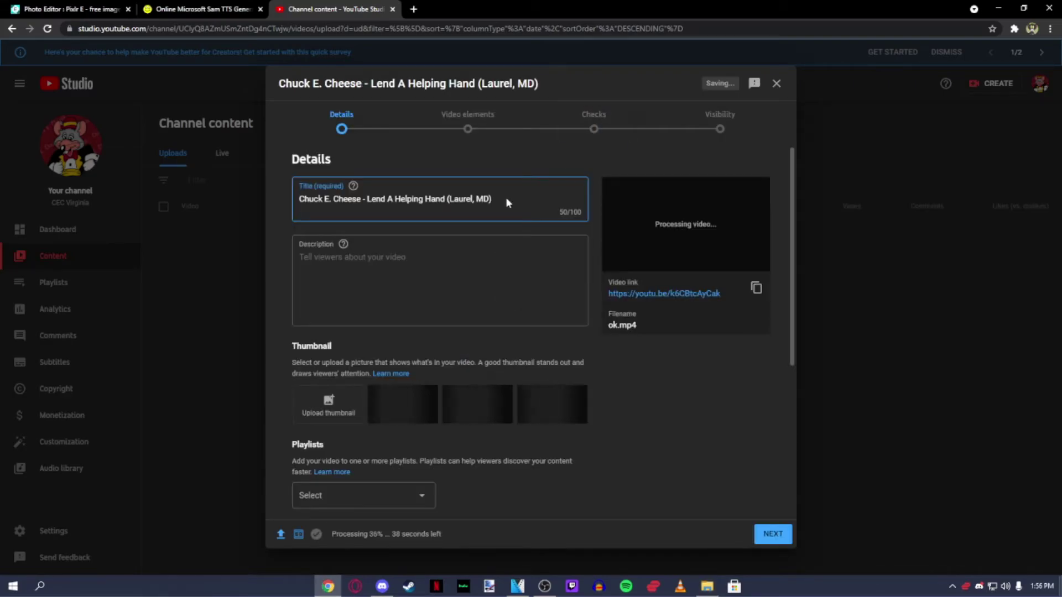
Add a description starting 'This', save the end screens, and mark the video not made for kids.
{"action": "left_click", "coordinate": [445, 292]}
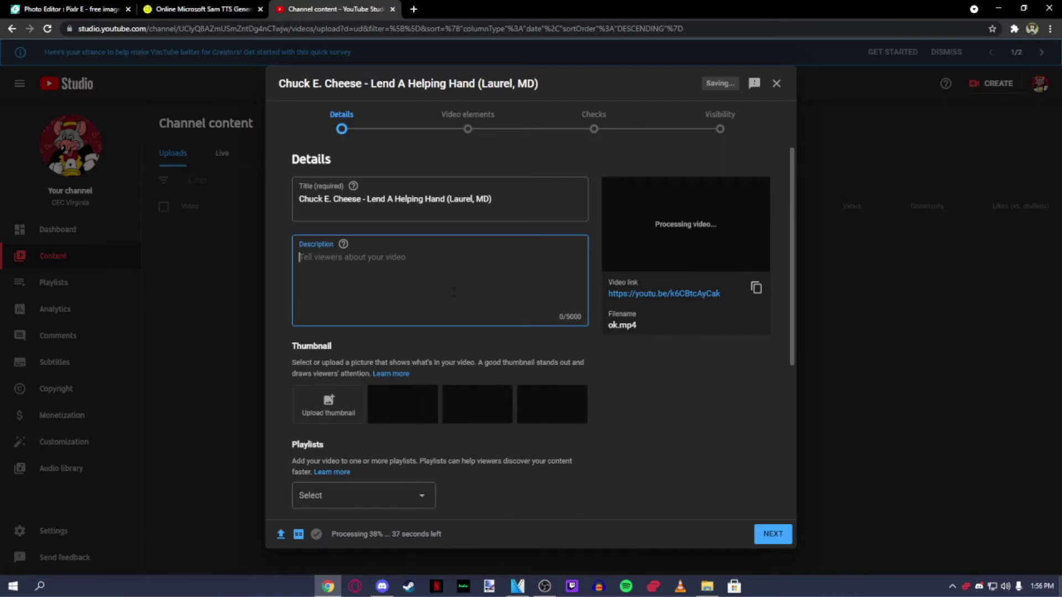
{"action": "type", "text": "This"}
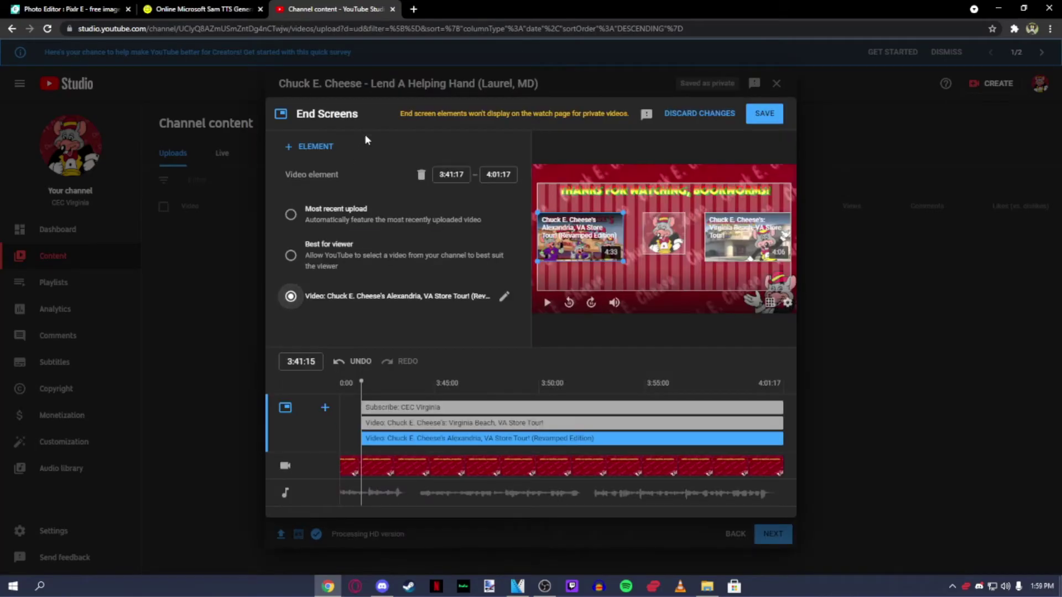
{"action": "left_click", "coordinate": [763, 114]}
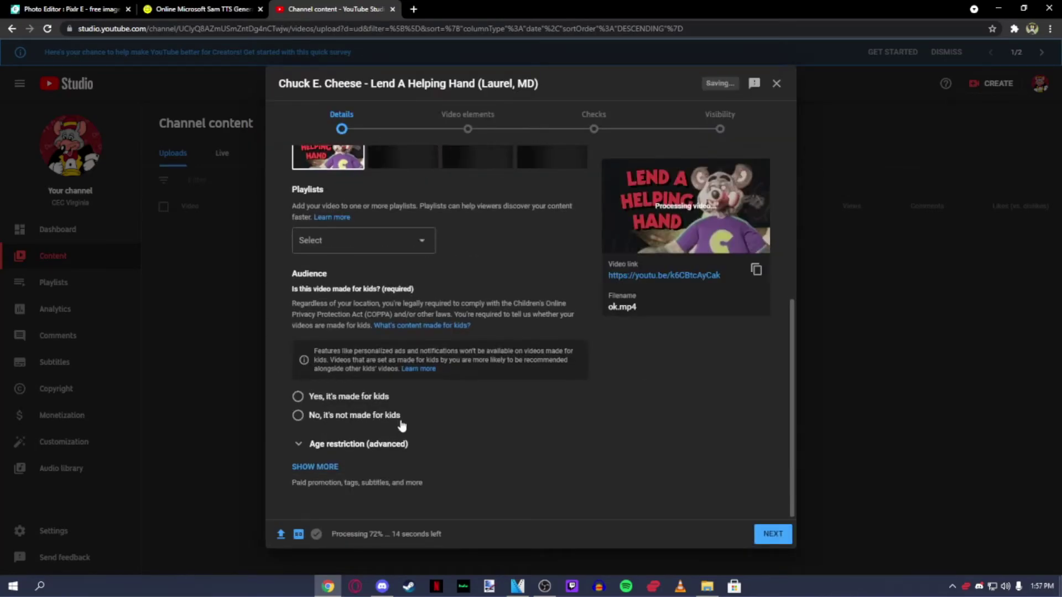
{"action": "scroll", "coordinate": [398, 426], "scroll_direction": "up", "scroll_amount": 2}
{"action": "left_click", "coordinate": [368, 474]}
{"action": "scroll", "coordinate": [370, 372], "scroll_direction": "up", "scroll_amount": 2}
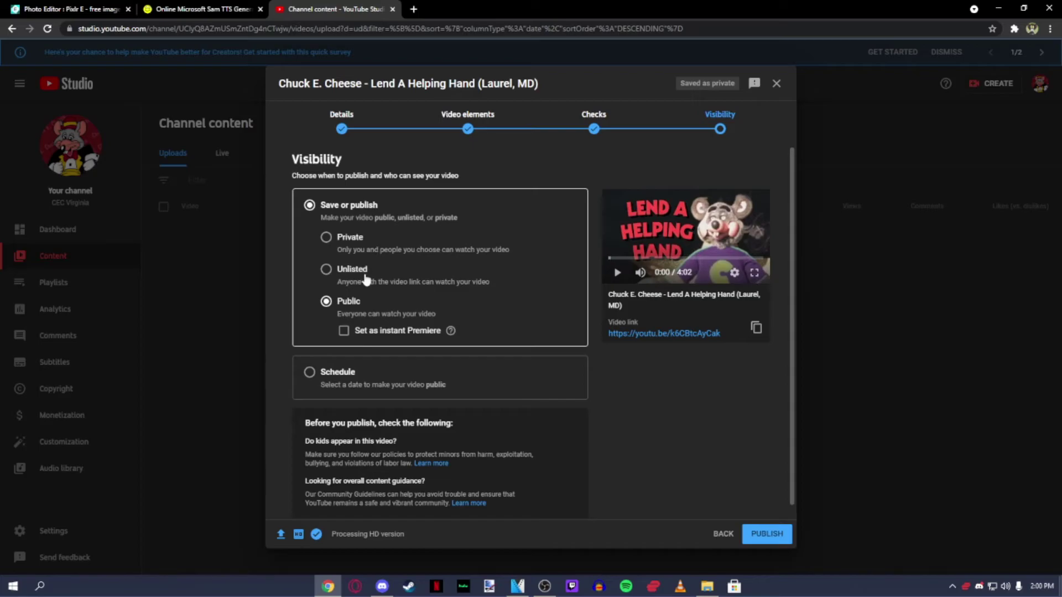
Switch the video's visibility from Public to Unlisted and save.
{"action": "left_click", "coordinate": [365, 277]}
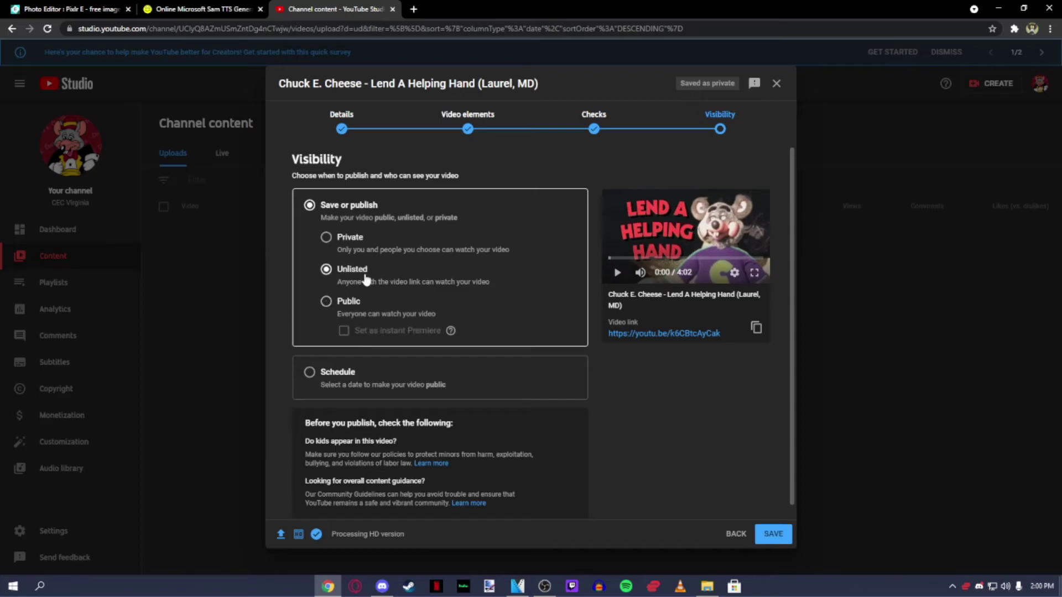
{"action": "left_click", "coordinate": [774, 535]}
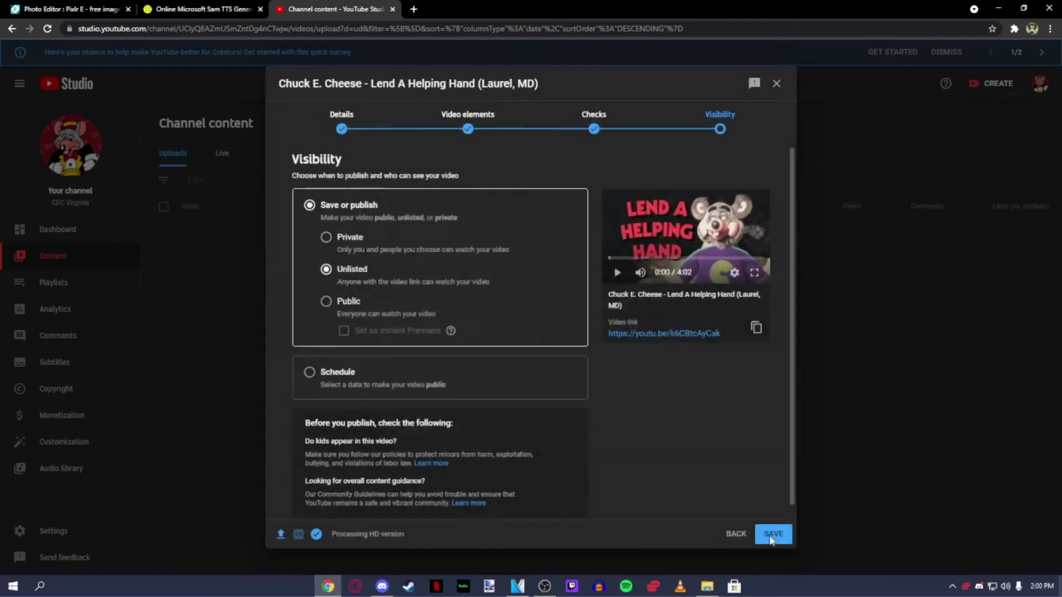